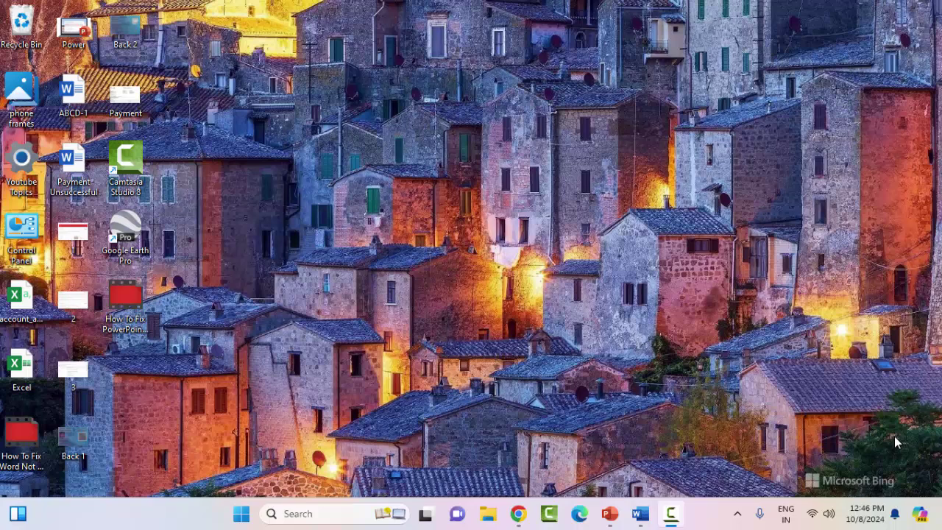
- Restore the blank ABCD-1 document window from Word's taskbar icon
{"action": "mouse_move", "coordinate": [650, 522]}
{"action": "left_click", "coordinate": [642, 514]}
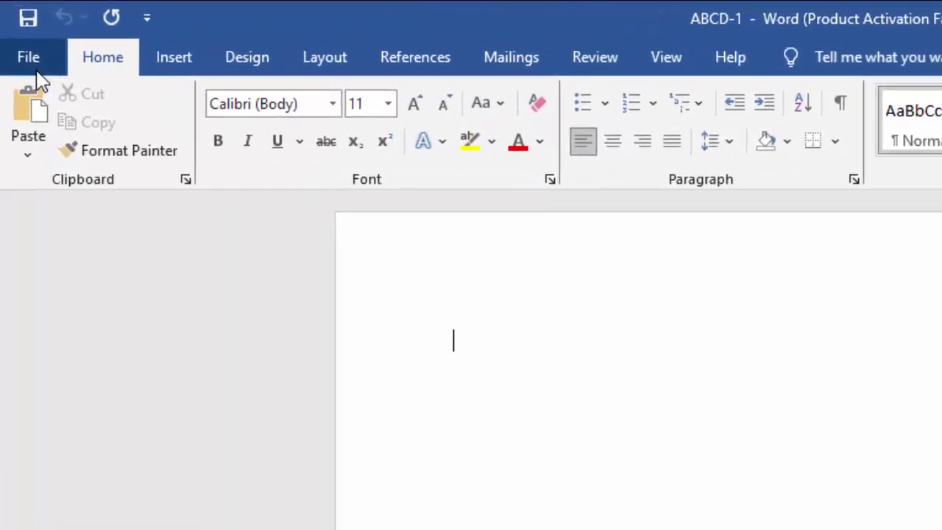
{"action": "left_click", "coordinate": [36, 69]}
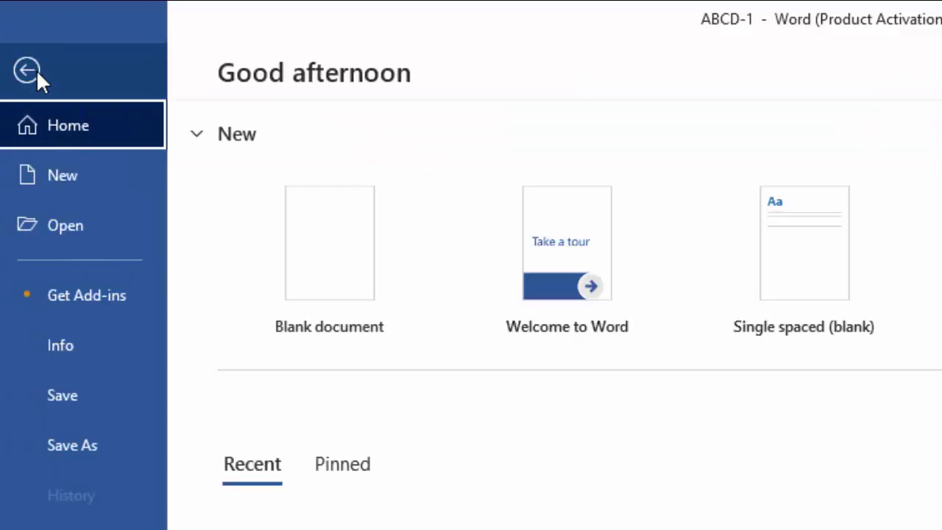
{"action": "left_click", "coordinate": [77, 439]}
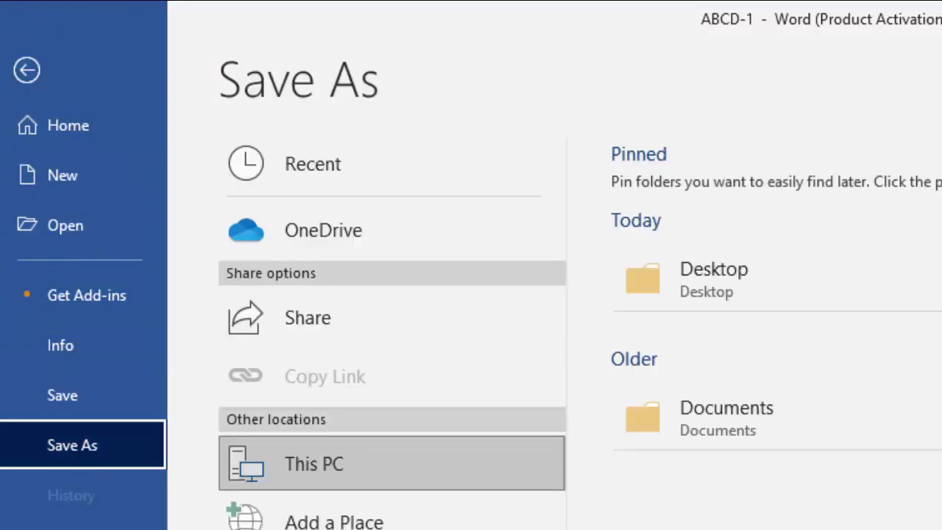
{"action": "left_click", "coordinate": [55, 400]}
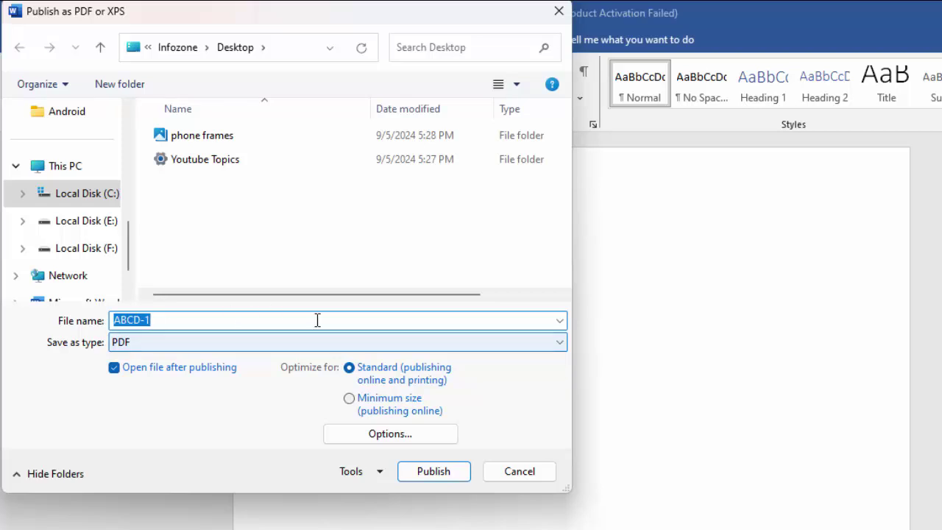
{"action": "left_click", "coordinate": [507, 476]}
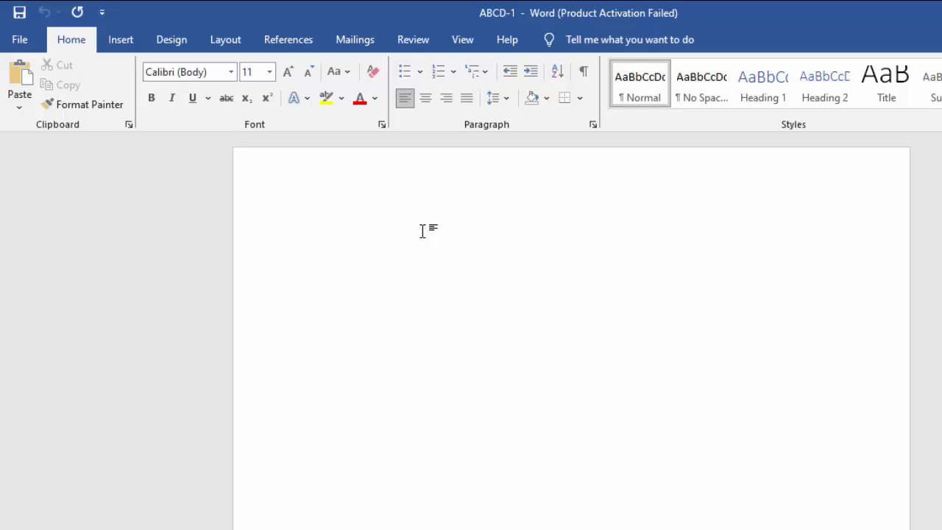
{"action": "left_click", "coordinate": [33, 42]}
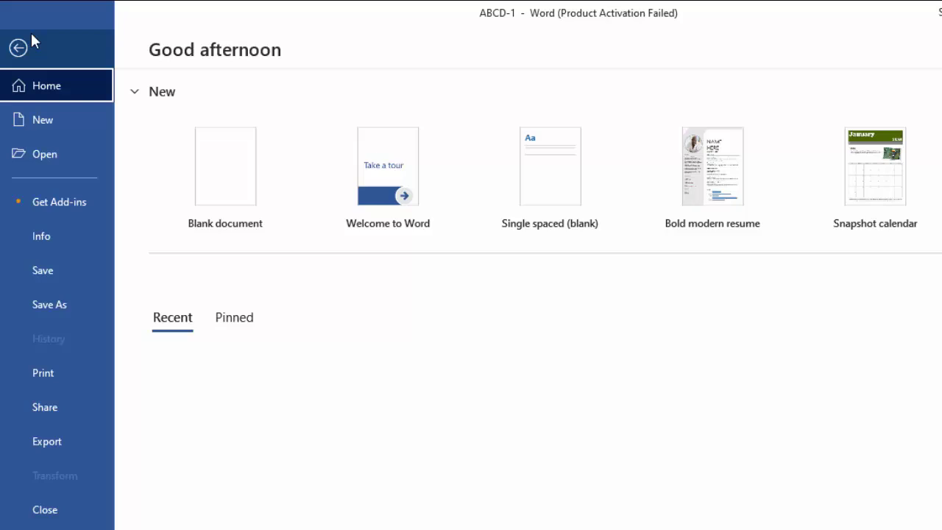
{"action": "left_click", "coordinate": [41, 384]}
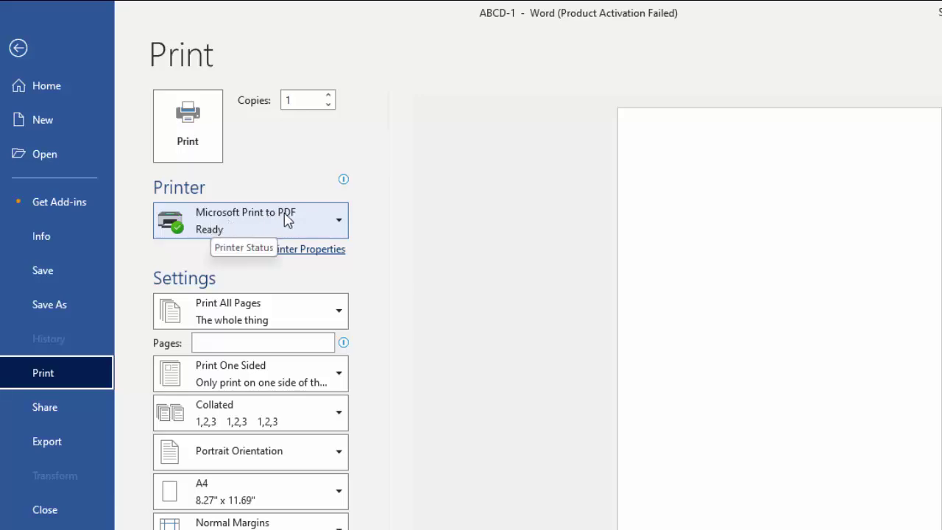
{"action": "left_click", "coordinate": [311, 221]}
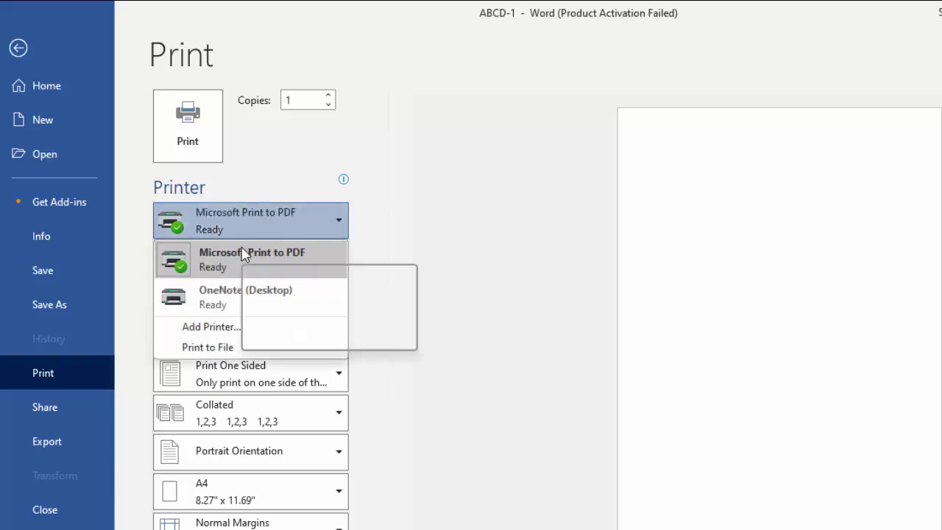
{"action": "left_click", "coordinate": [600, 129]}
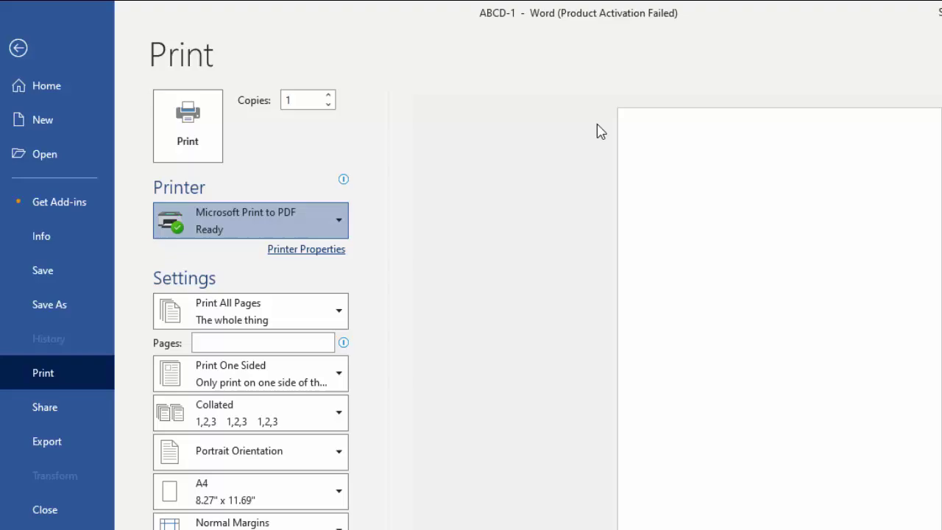
{"action": "left_click", "coordinate": [18, 49]}
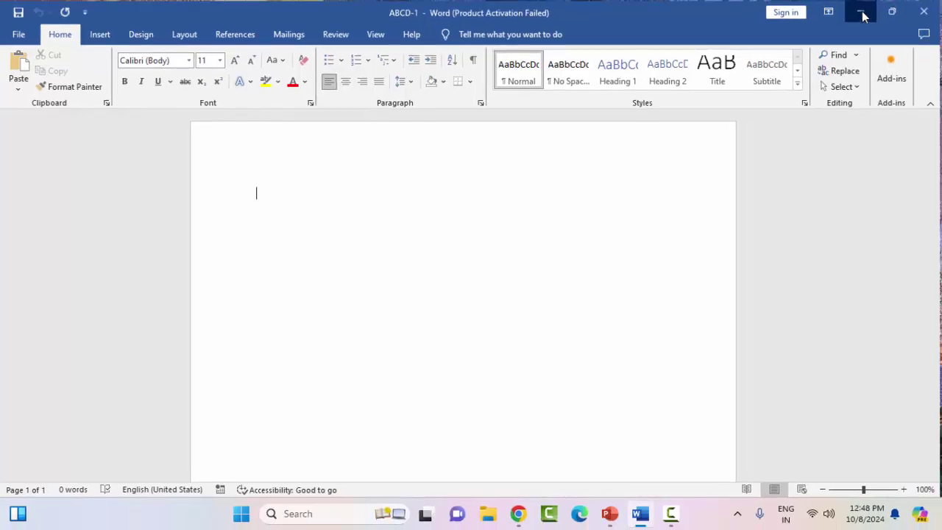
- Minimise Word and relaunch ABCD-1 from its desktop icon to trigger the safe-mode prompt
{"action": "left_click", "coordinate": [861, 12]}
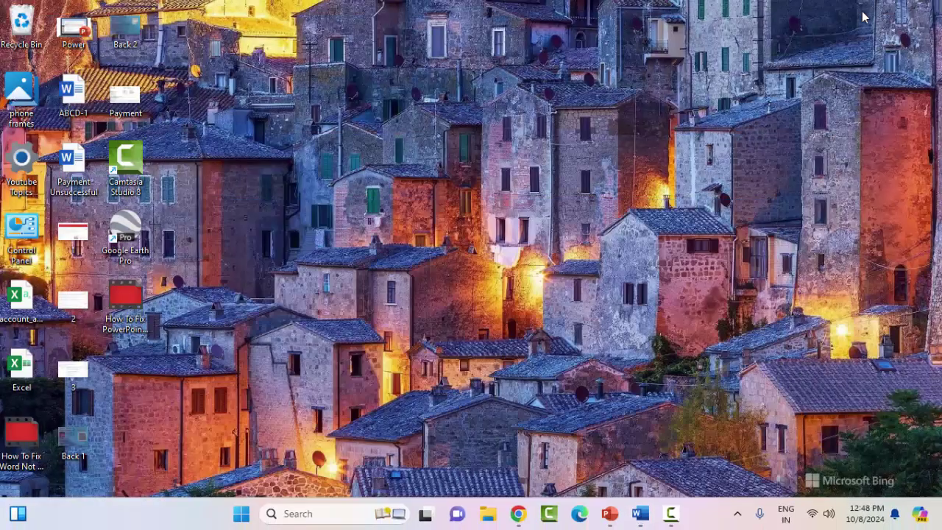
{"action": "double_click", "coordinate": [87, 99], "text": "ctrl"}
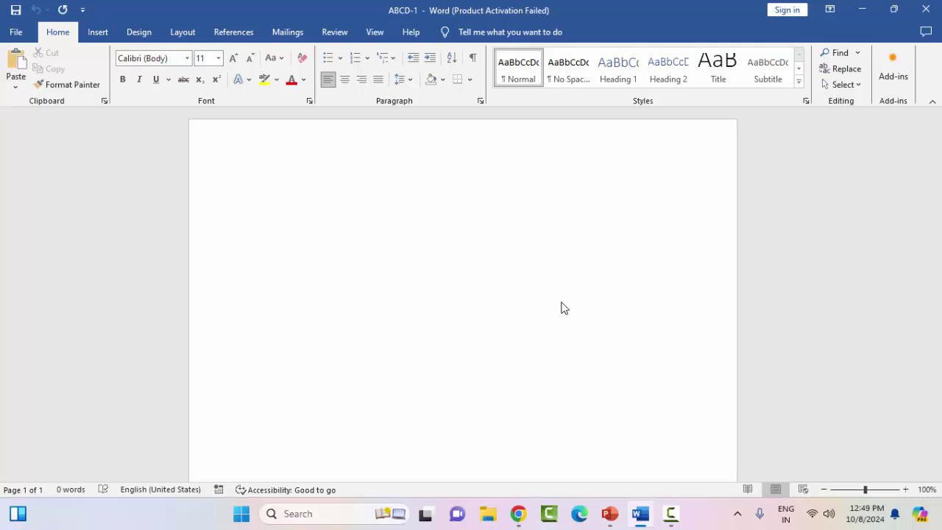
- Open Word Options at the Add-ins page with COM Add-ins chosen to manage
{"action": "left_click", "coordinate": [17, 32]}
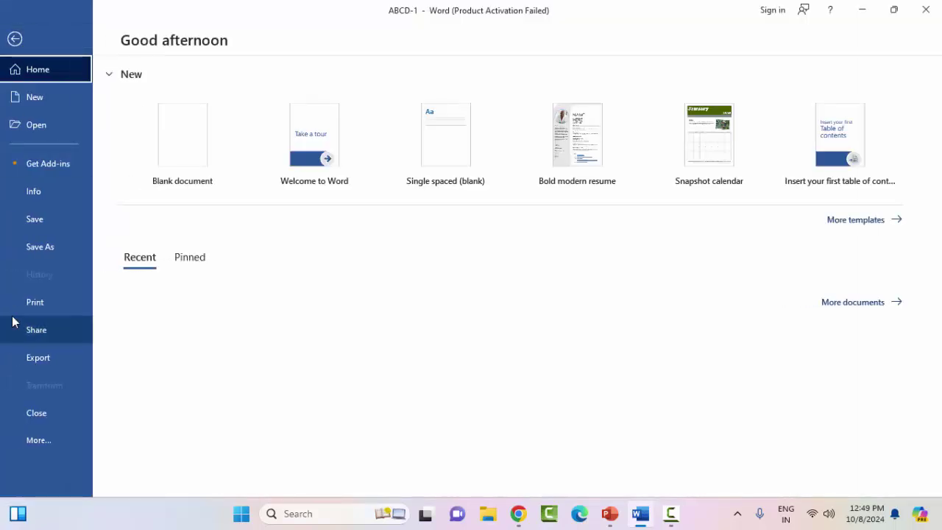
{"action": "left_click", "coordinate": [37, 441]}
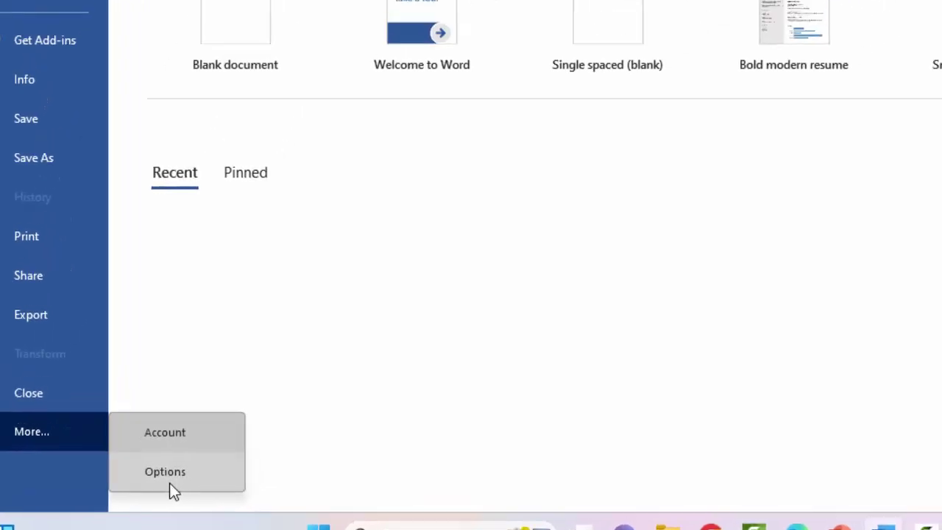
{"action": "left_click", "coordinate": [220, 452]}
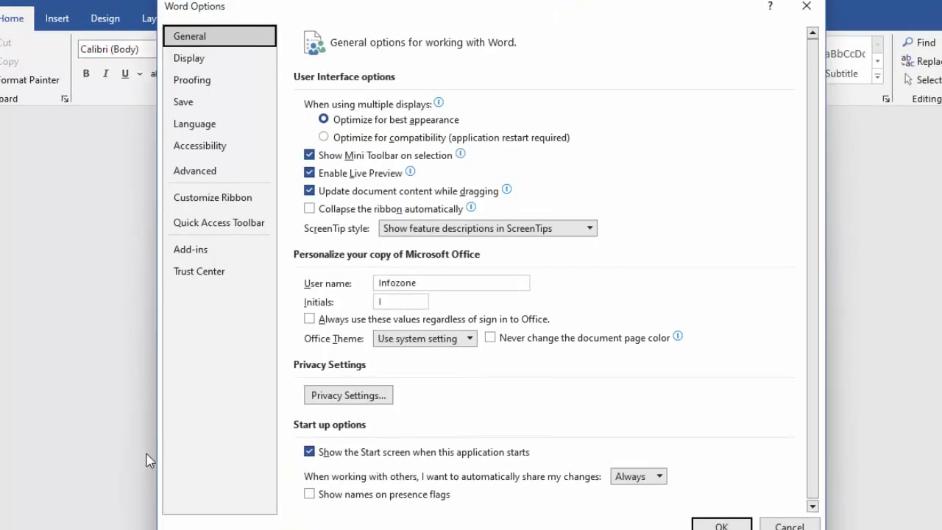
{"action": "left_click", "coordinate": [204, 252]}
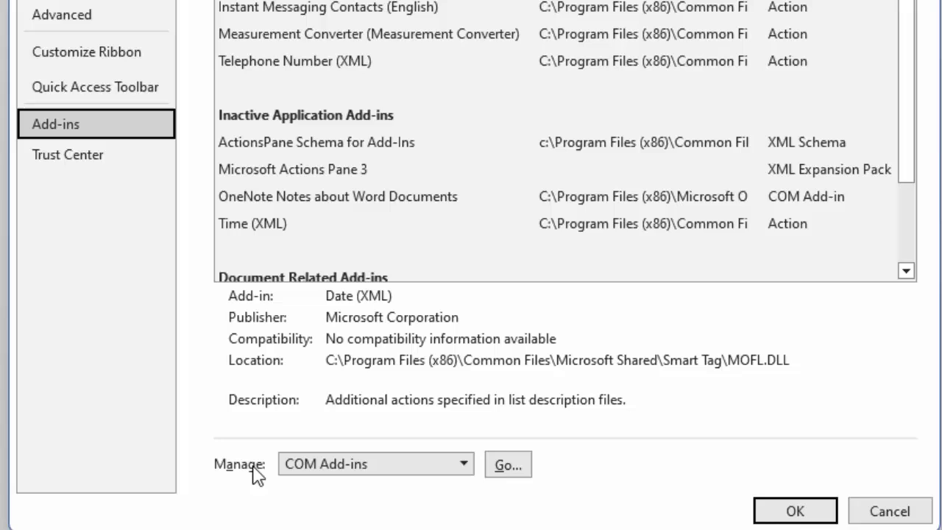
{"action": "left_click", "coordinate": [463, 465]}
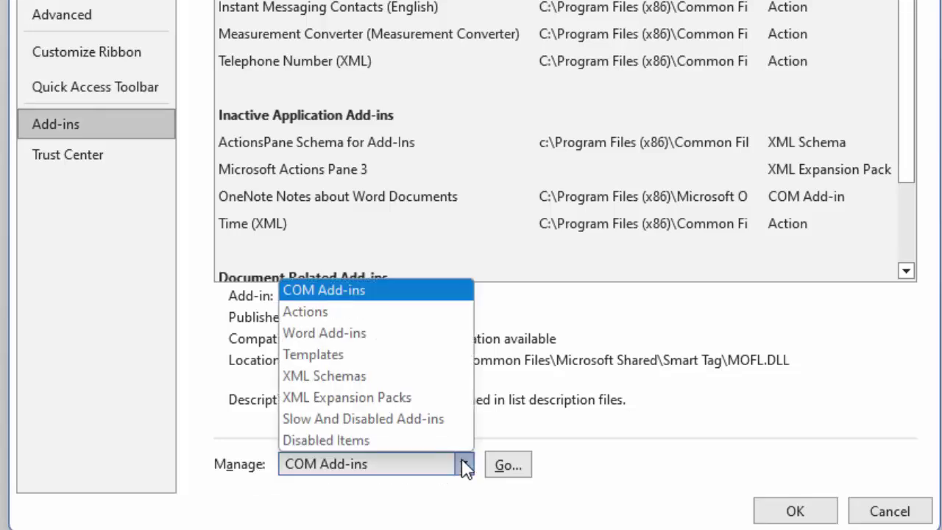
{"action": "left_click", "coordinate": [317, 291]}
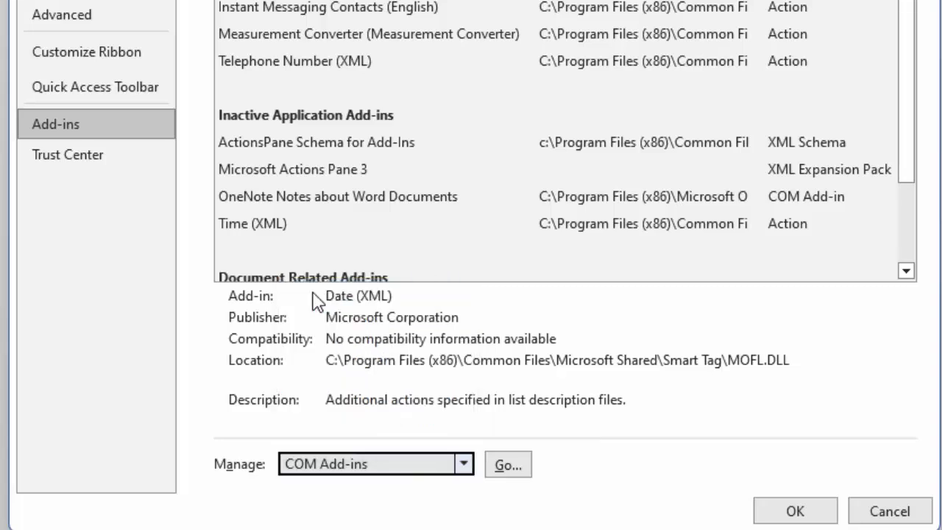
- Disable the OneNote Notes about Word Documents COM add-in and minimise Word
{"action": "left_click", "coordinate": [507, 465]}
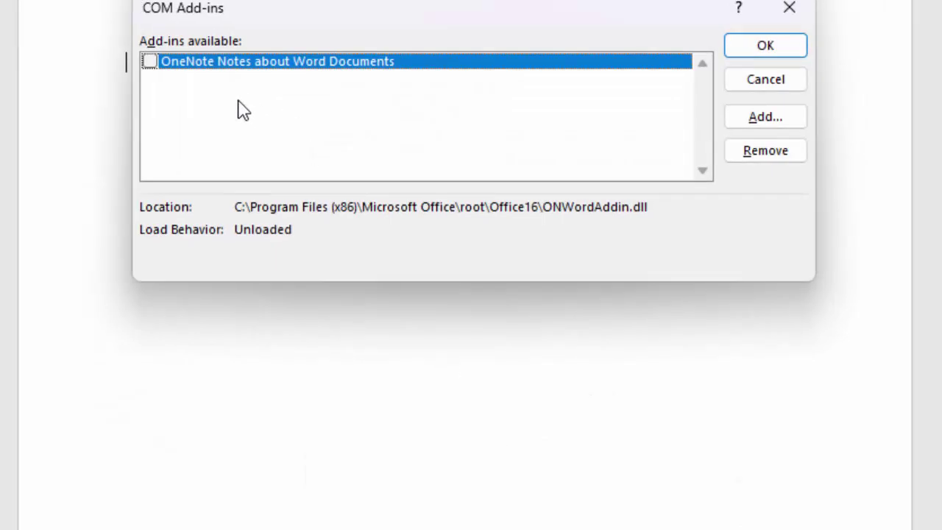
{"action": "left_click", "coordinate": [151, 62]}
{"action": "left_click", "coordinate": [151, 61]}
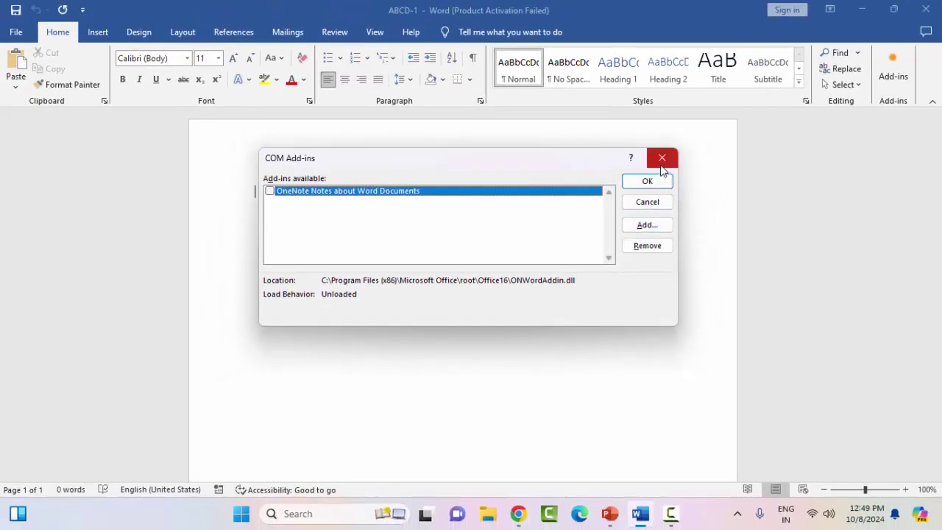
{"action": "left_click", "coordinate": [662, 163]}
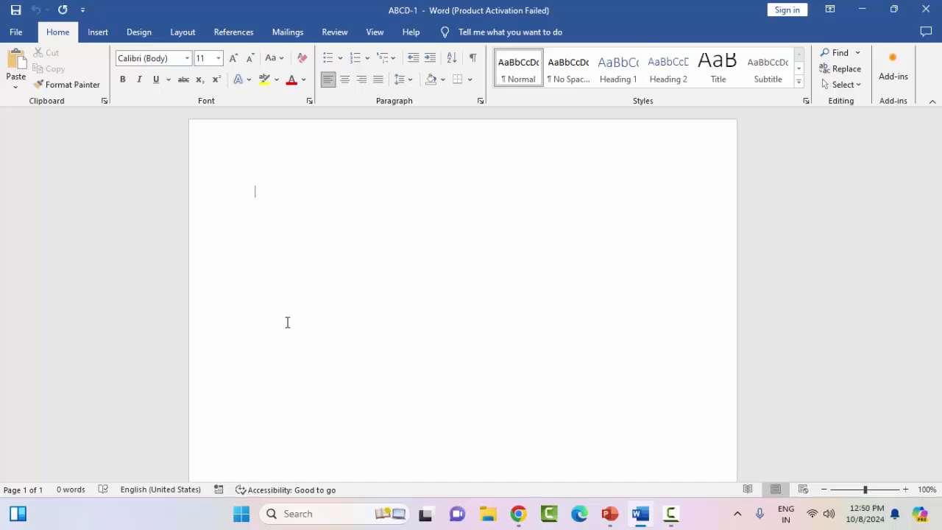
{"action": "left_click", "coordinate": [863, 10]}
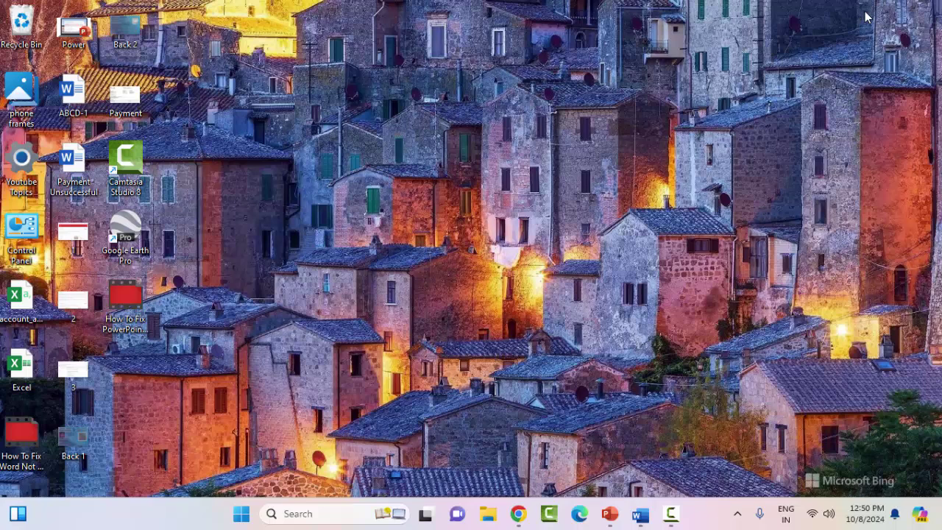
- Filter Installed apps by 'office' and show actions for Microsoft Office Professional Plus 2016
{"action": "left_click", "coordinate": [242, 513]}
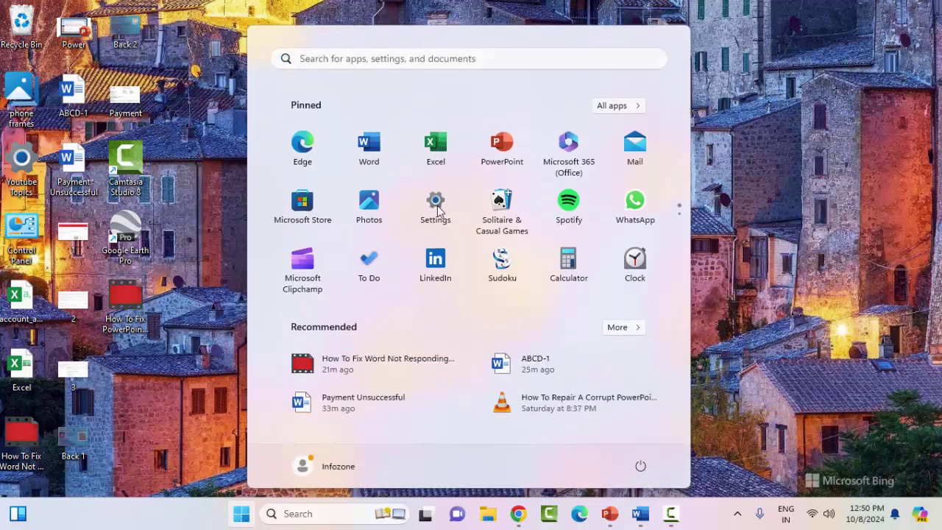
{"action": "left_click", "coordinate": [437, 210]}
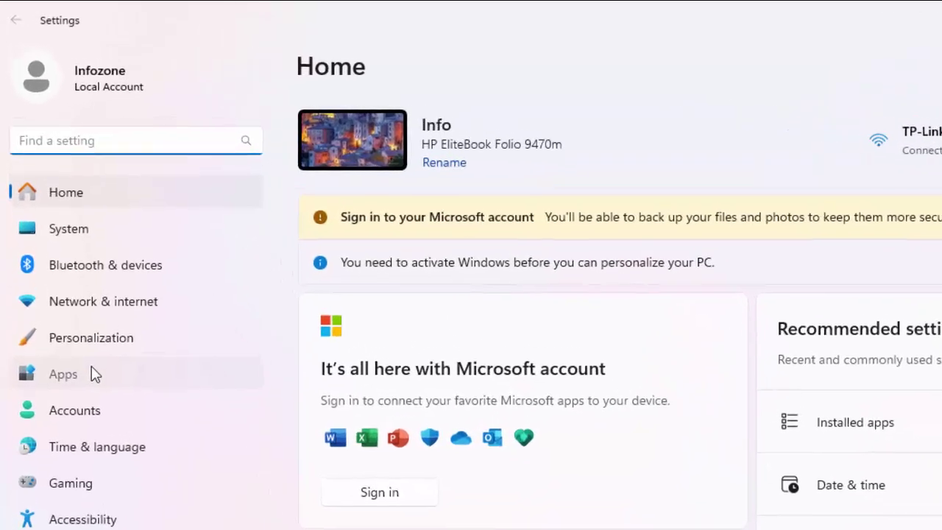
{"action": "left_click", "coordinate": [94, 374]}
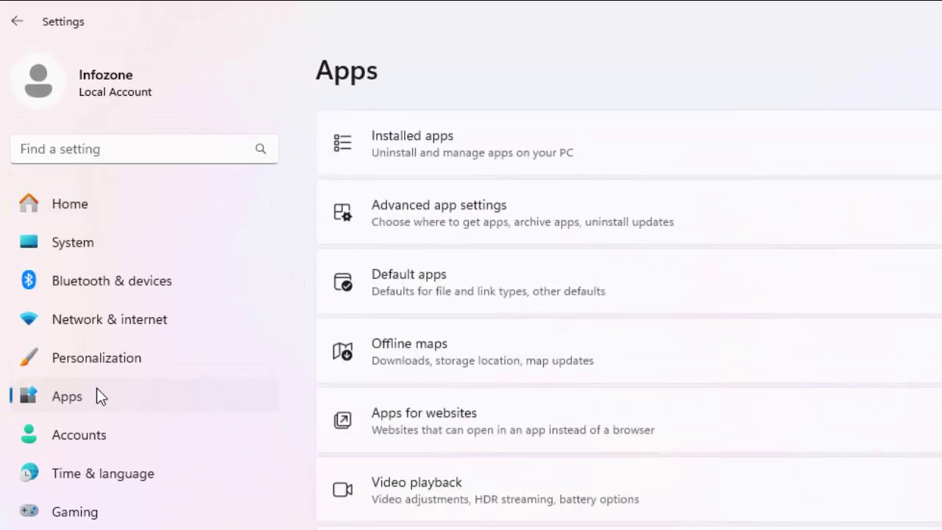
{"action": "left_click", "coordinate": [398, 137]}
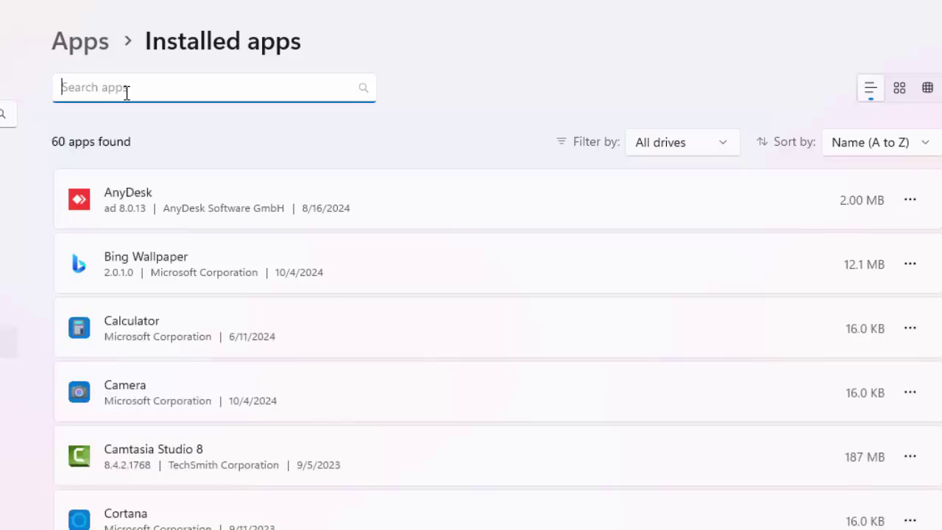
{"action": "type", "text": "office"}
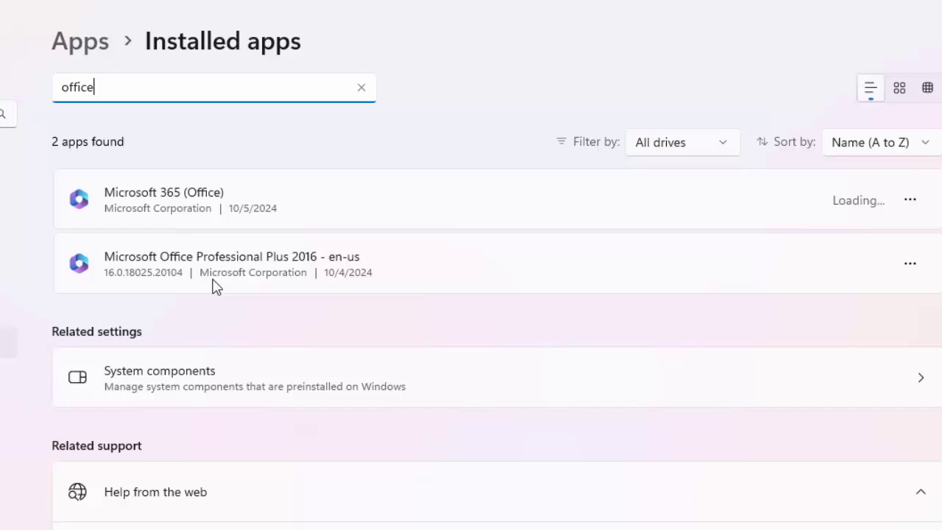
{"action": "left_click", "coordinate": [911, 274]}
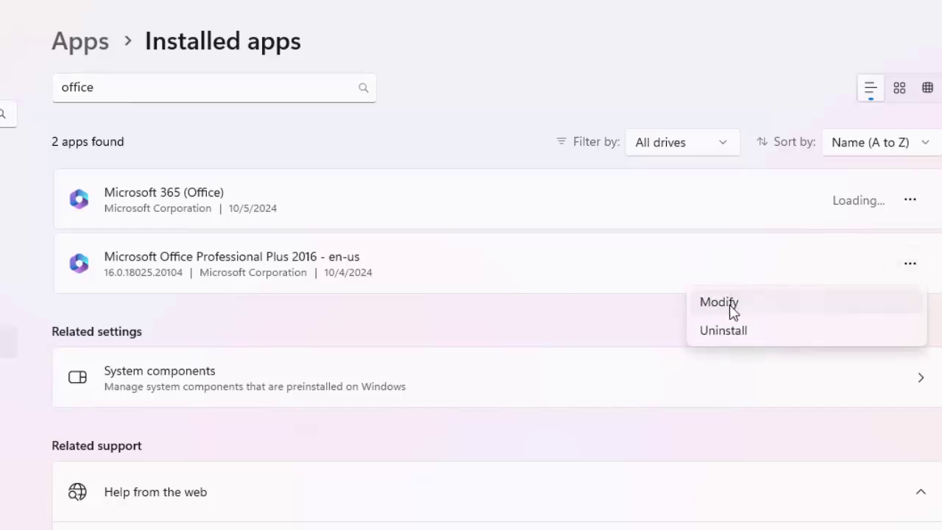
- Modify Office, select Quick Repair then Online Repair, and cancel without repairing
{"action": "left_click", "coordinate": [719, 302]}
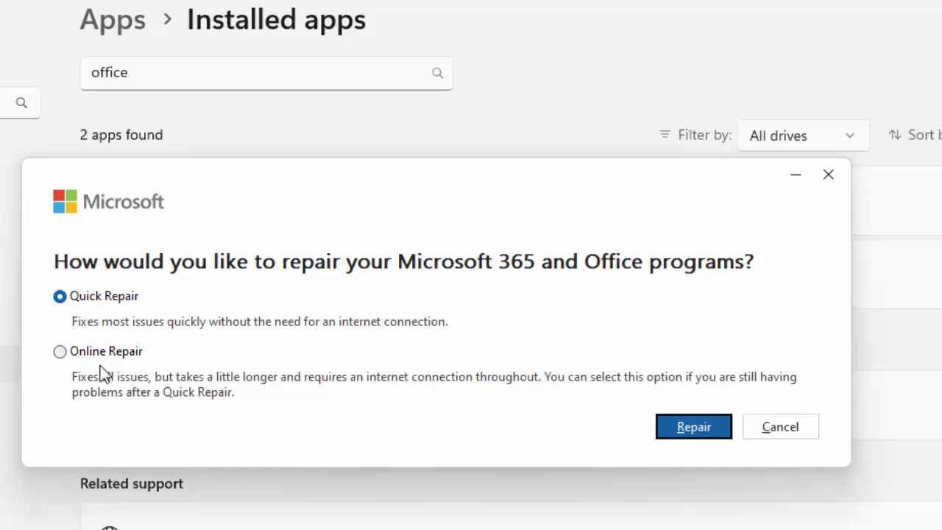
{"action": "left_click", "coordinate": [87, 300]}
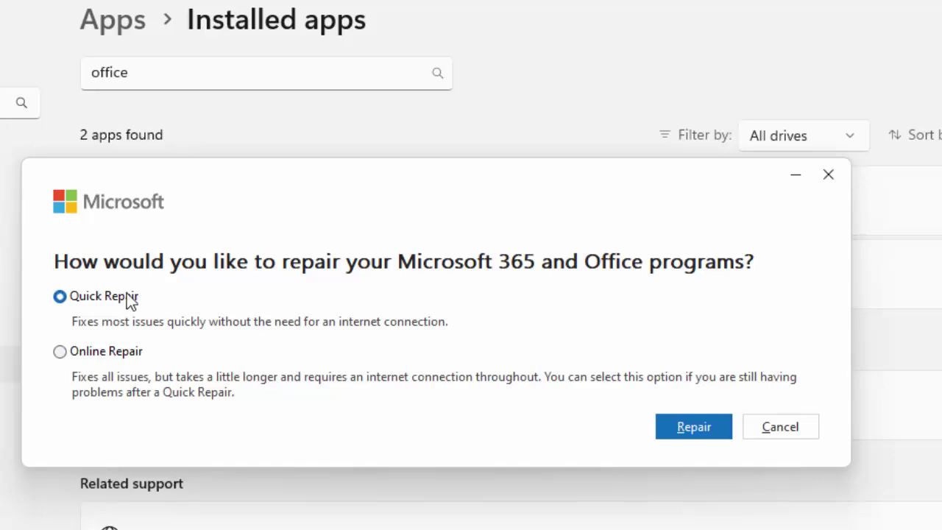
{"action": "left_click", "coordinate": [75, 358]}
{"action": "left_click", "coordinate": [789, 428]}
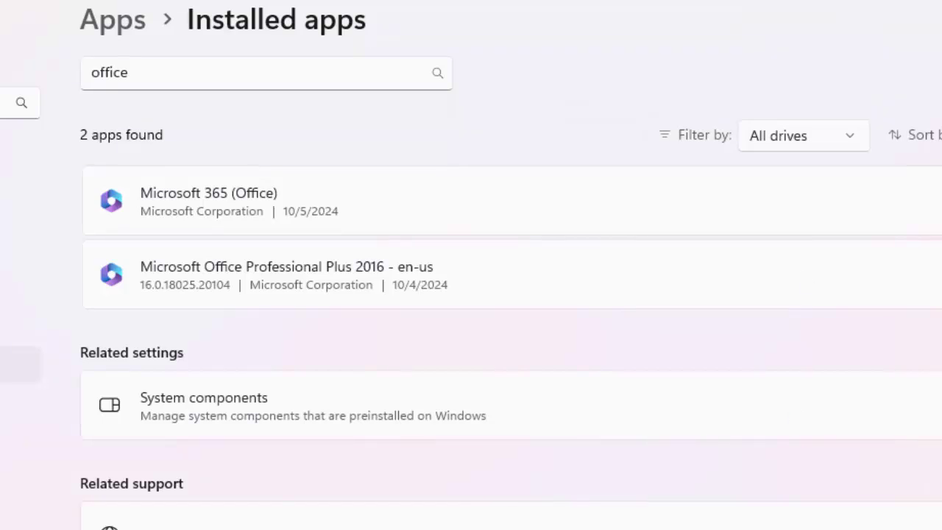